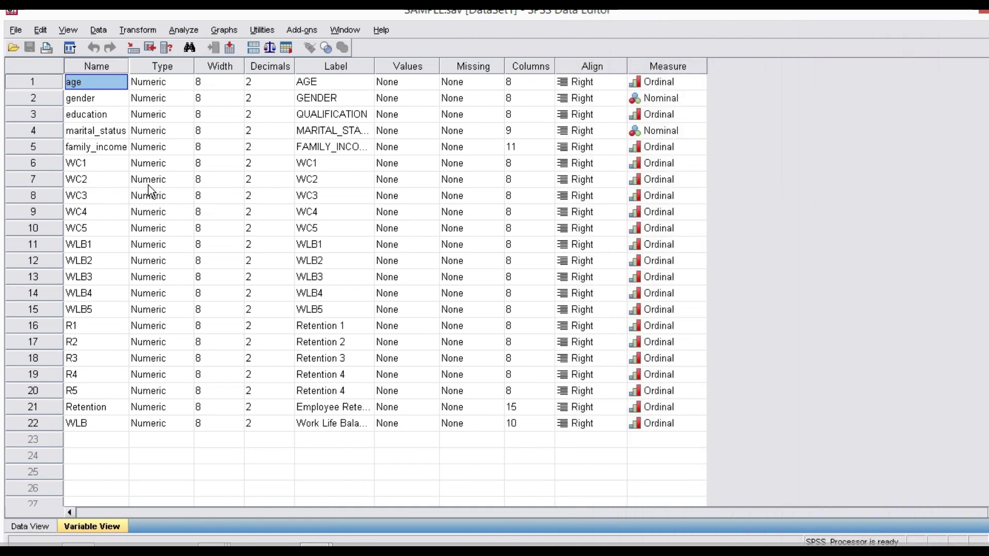
click(20, 527)
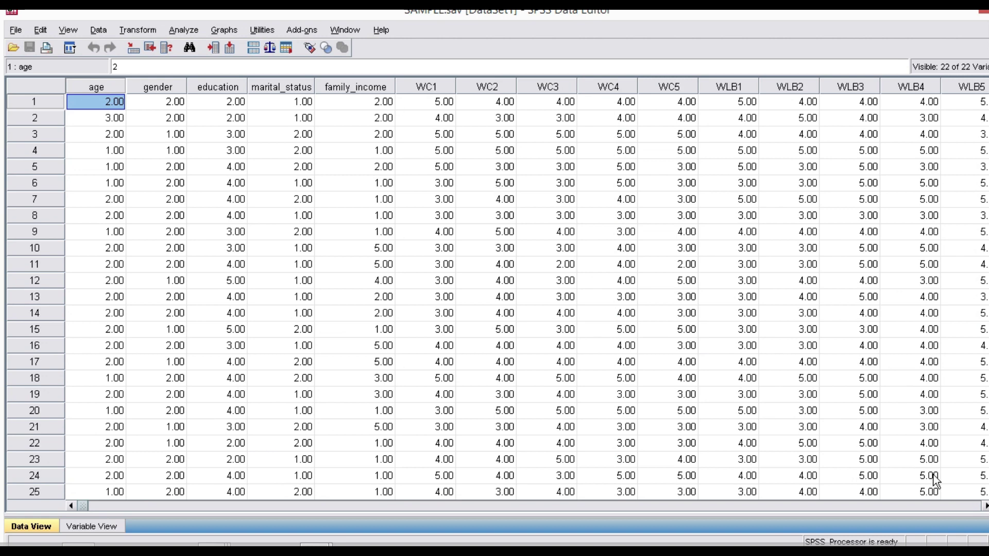
click(984, 506)
drag(985, 507, 984, 506)
click(984, 506)
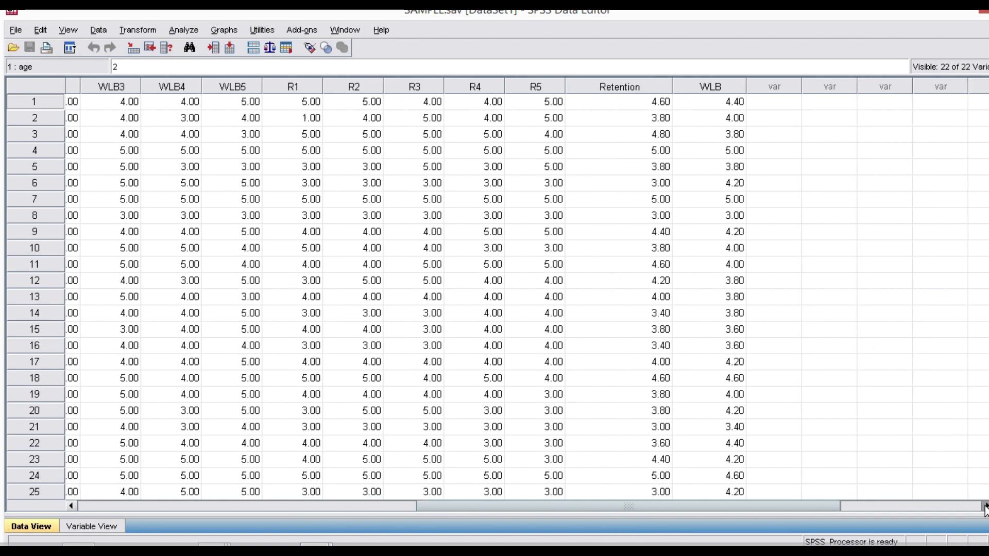
click(984, 506)
click(984, 506)
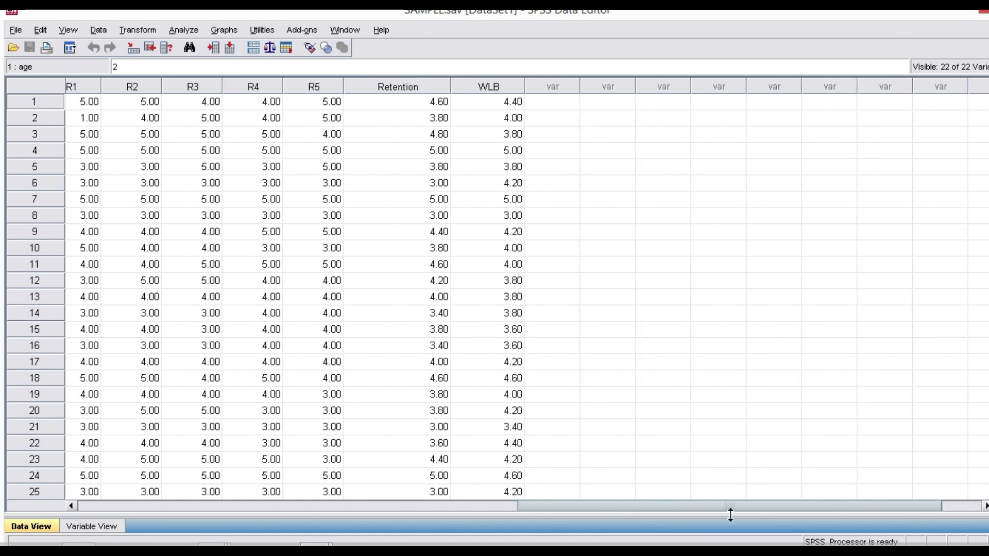
click(514, 506)
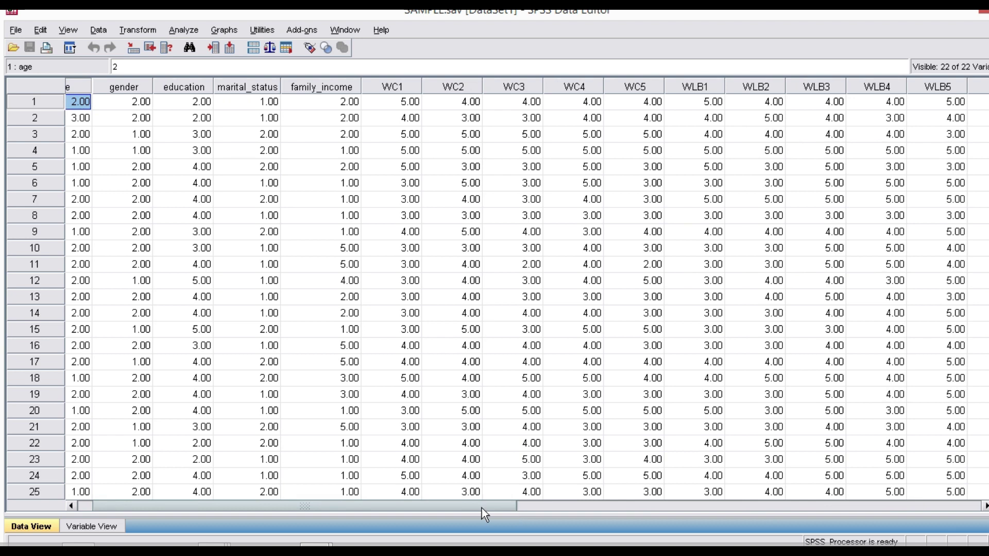
click(985, 506)
click(985, 506)
click(984, 506)
click(984, 506)
click(985, 506)
click(984, 506)
click(985, 506)
click(985, 506)
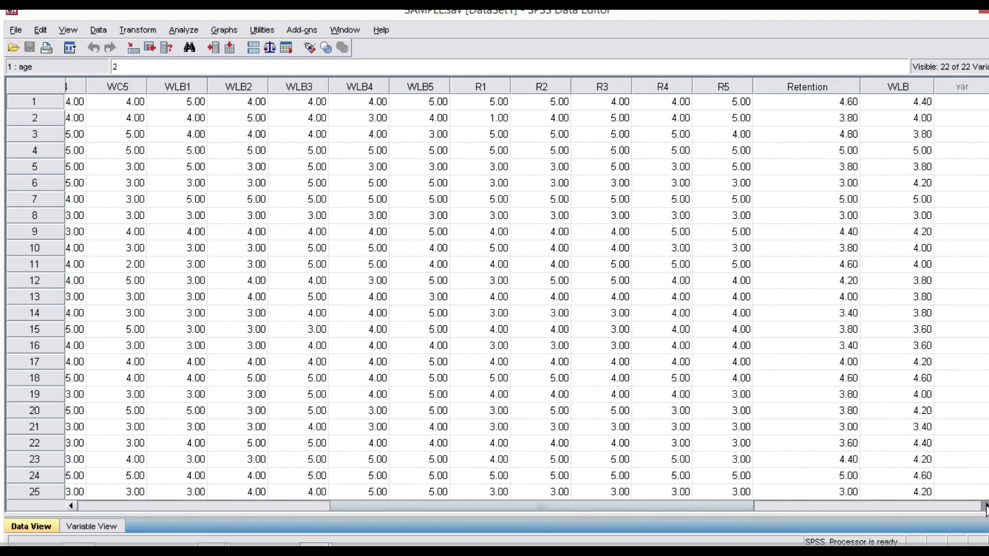
click(984, 506)
click(984, 506)
click(985, 506)
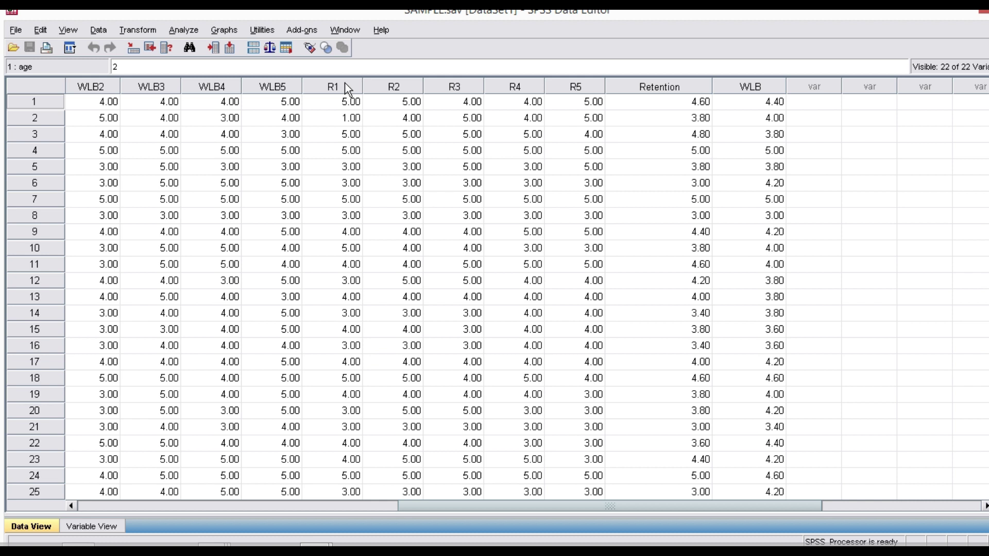
drag(344, 83, 569, 86)
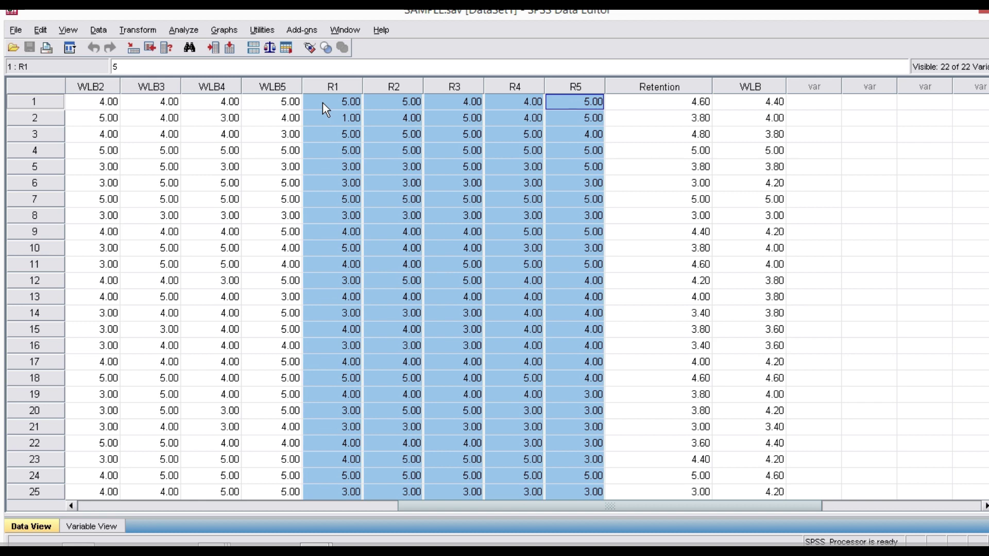
click(97, 527)
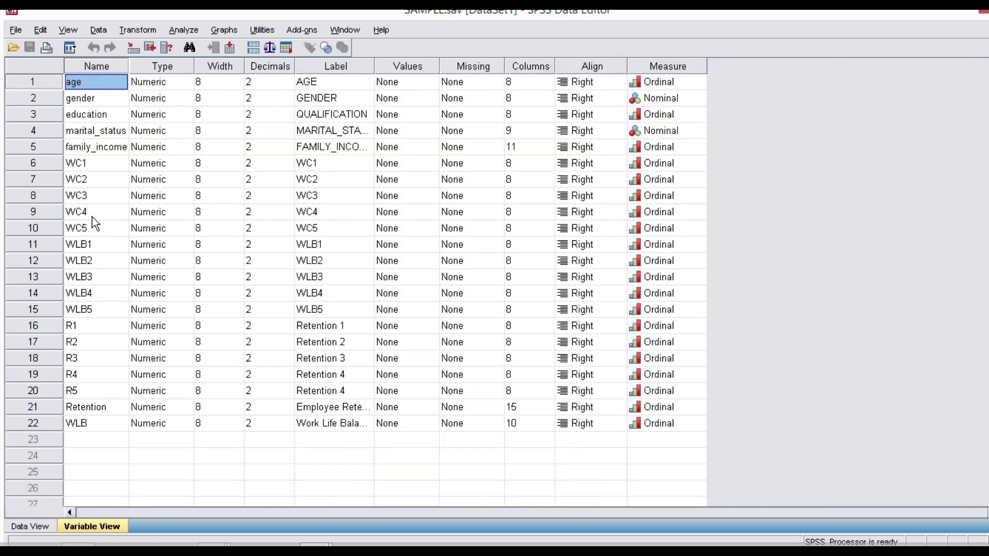
- Look over the WLB, Retention and R1–R5 variables, leave Retention selected, and show the Transform menu
click(105, 423)
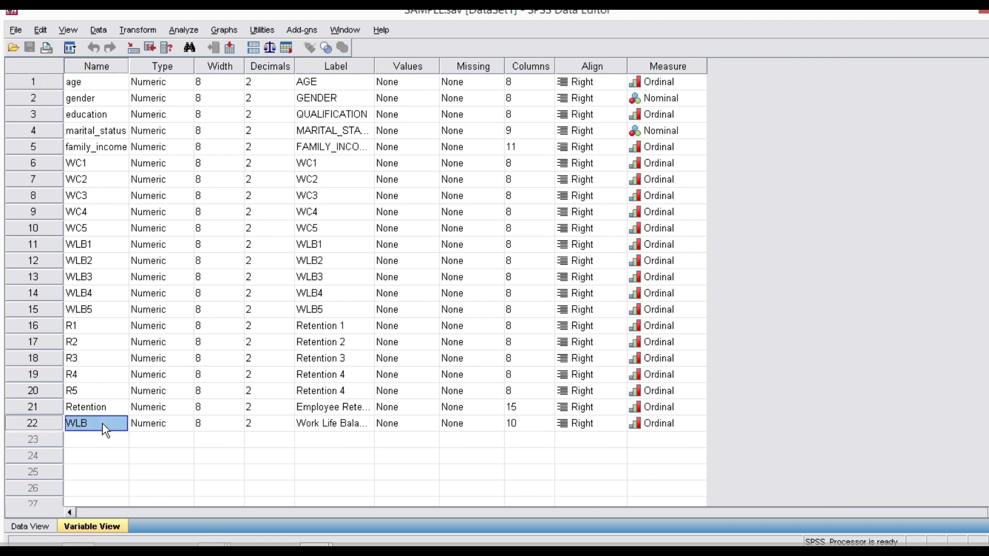
click(106, 404)
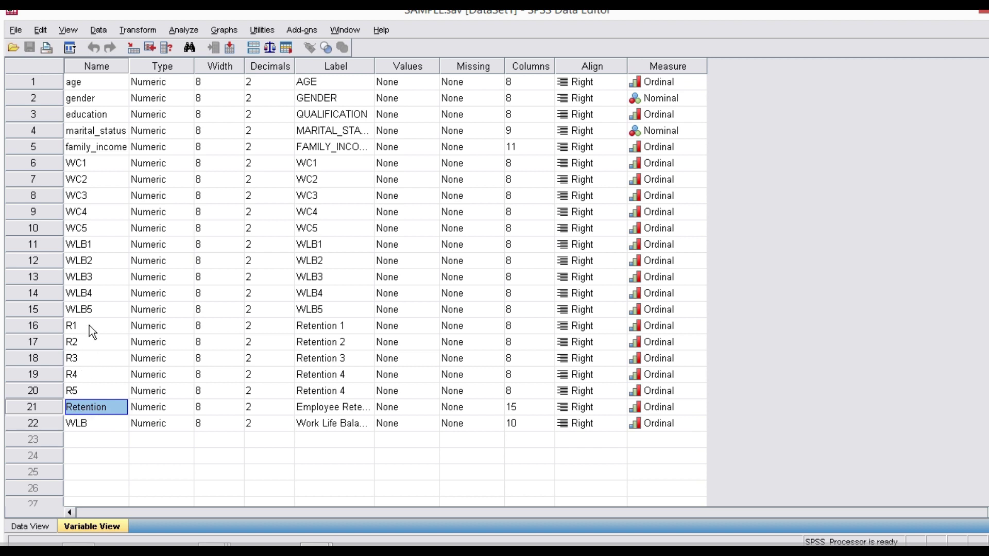
drag(89, 326, 89, 393)
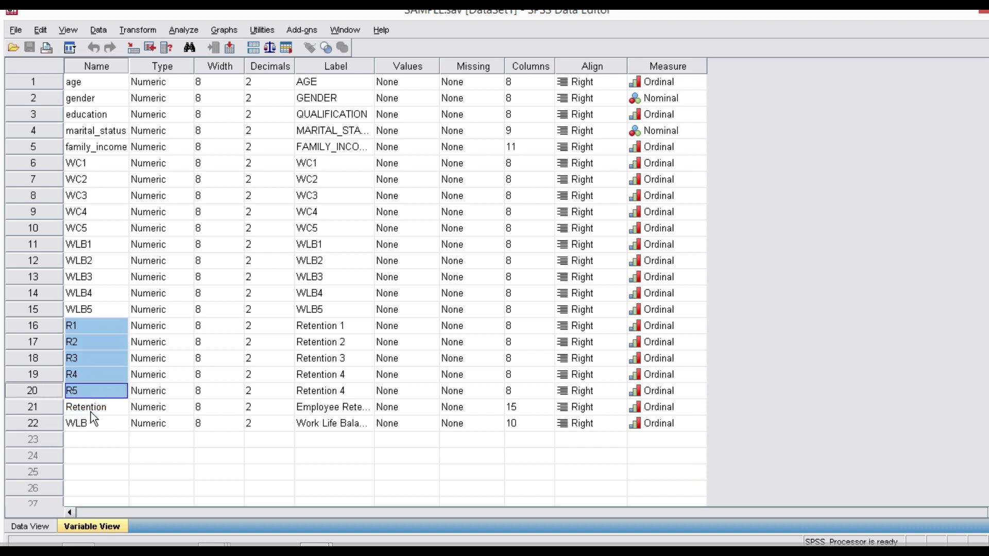
click(91, 409)
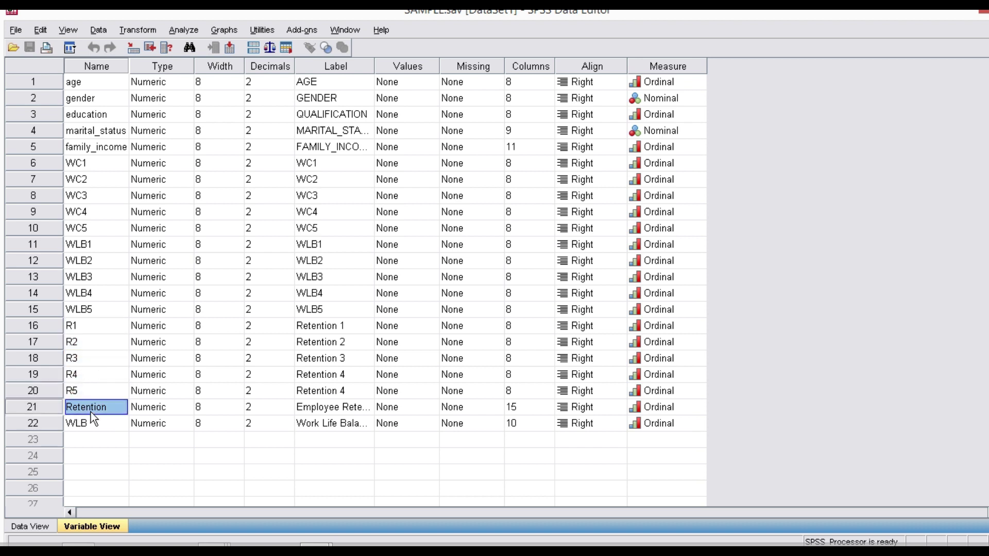
click(138, 31)
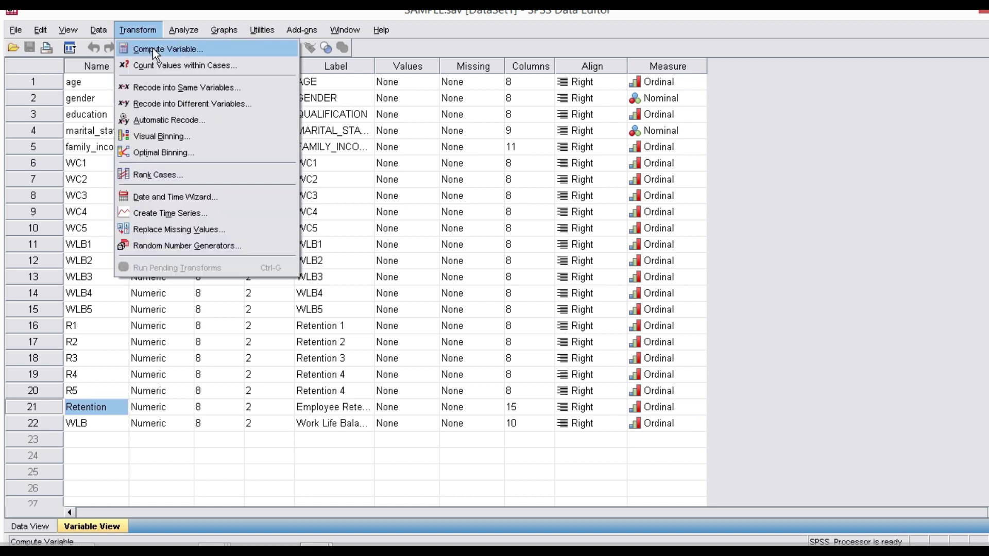
click(196, 50)
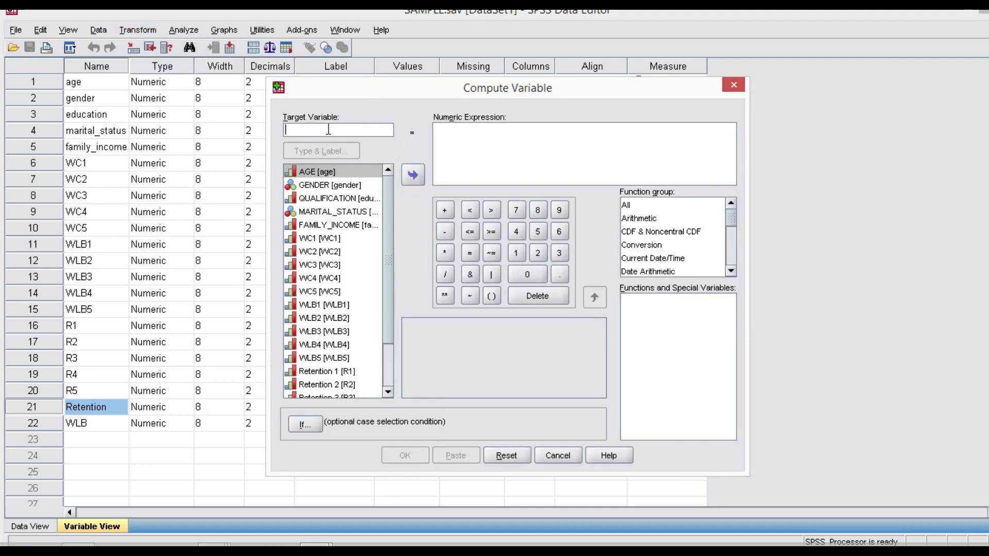
click(519, 138)
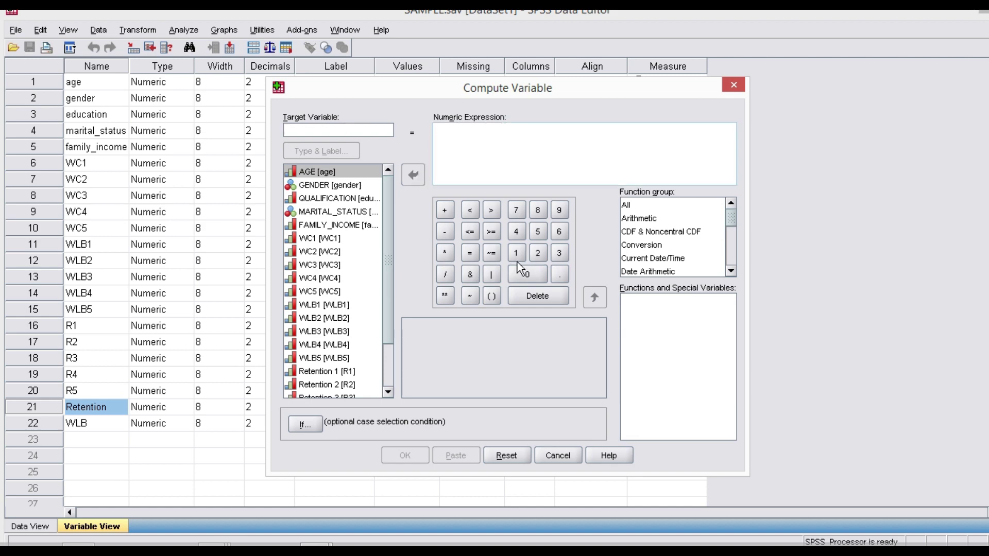
click(566, 457)
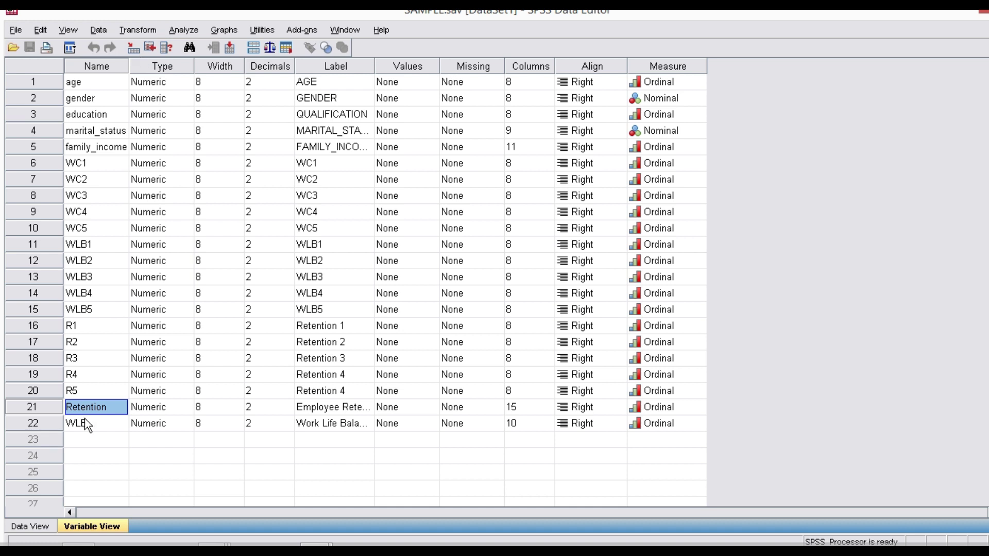
- Open the Linear Regression dialog from Analyze > Regression and enlarge it
click(181, 29)
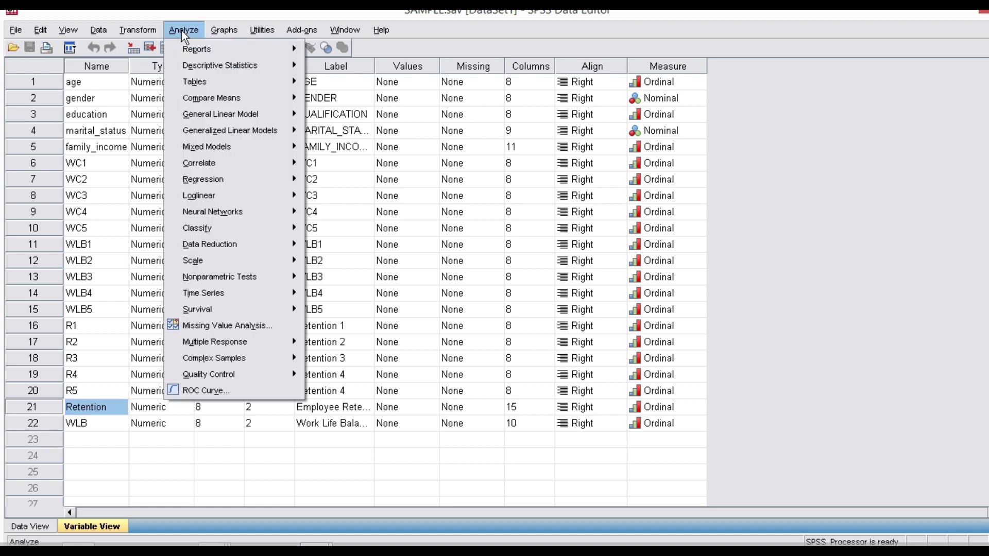
mouse_move(222, 179)
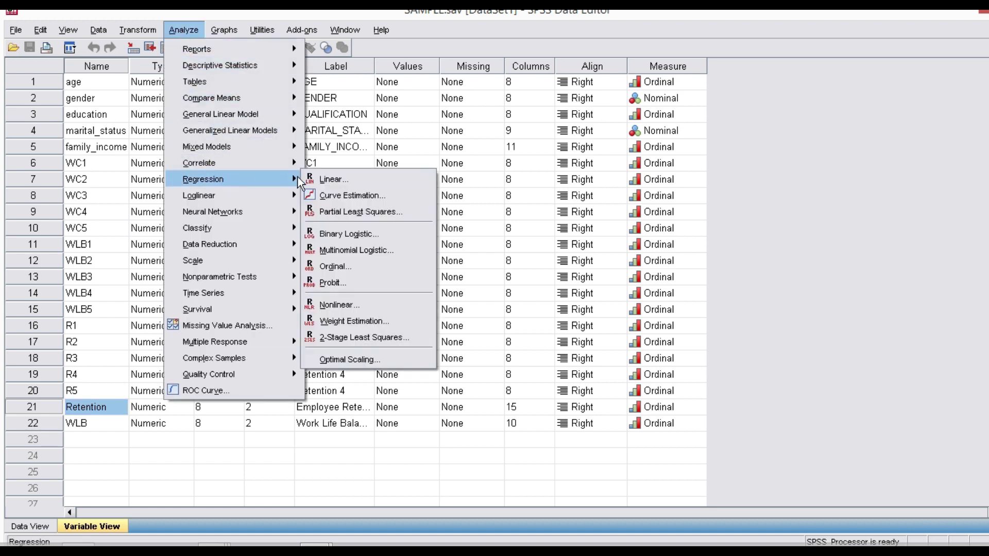
click(368, 182)
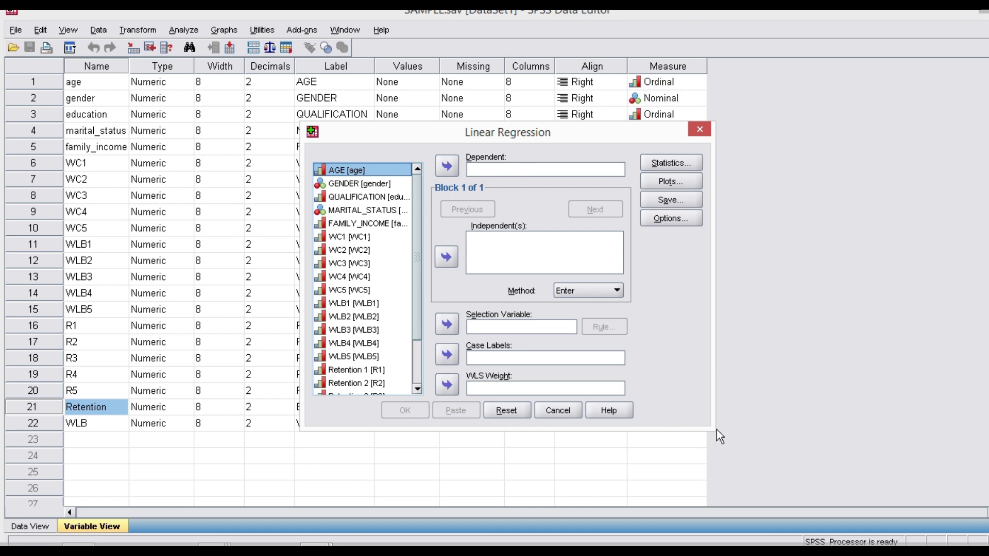
drag(713, 429, 809, 452)
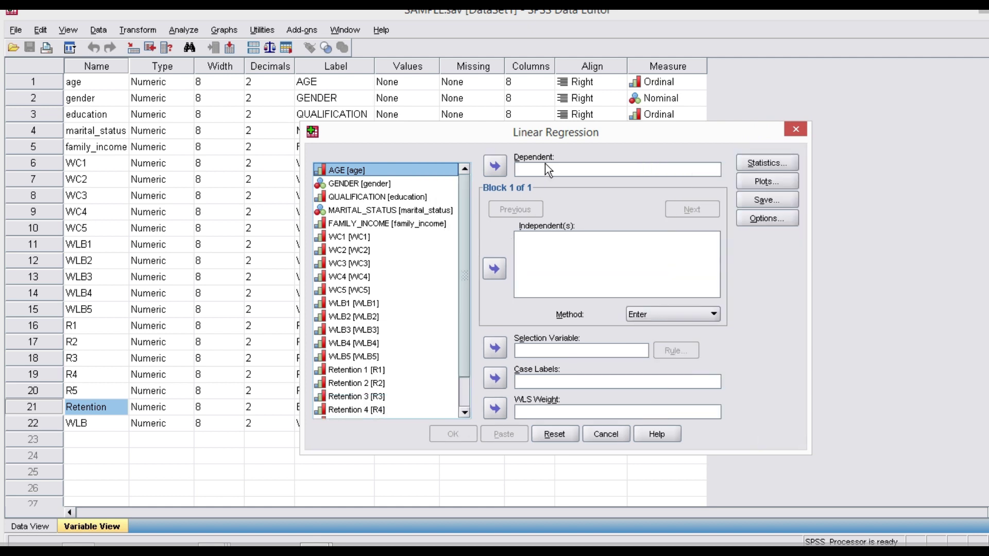
- Assign Employee Retention as the dependent and Work Life Balance as the independent variable
scroll(467, 312, down, 1)
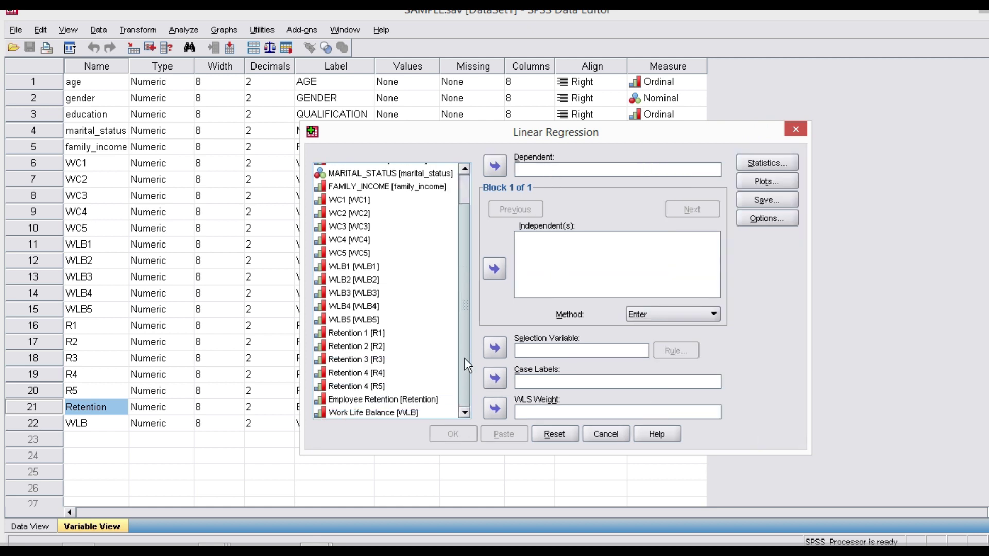
click(362, 399)
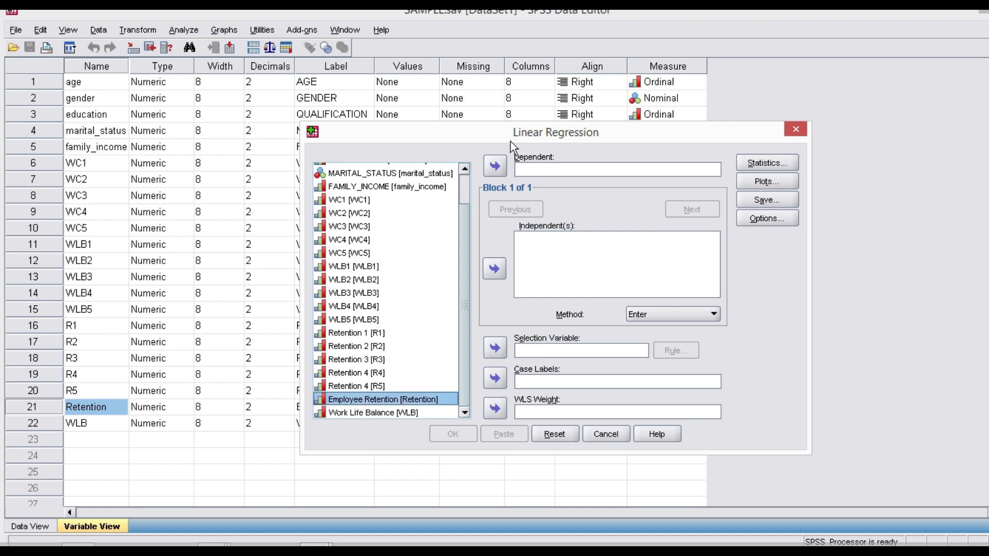
click(496, 167)
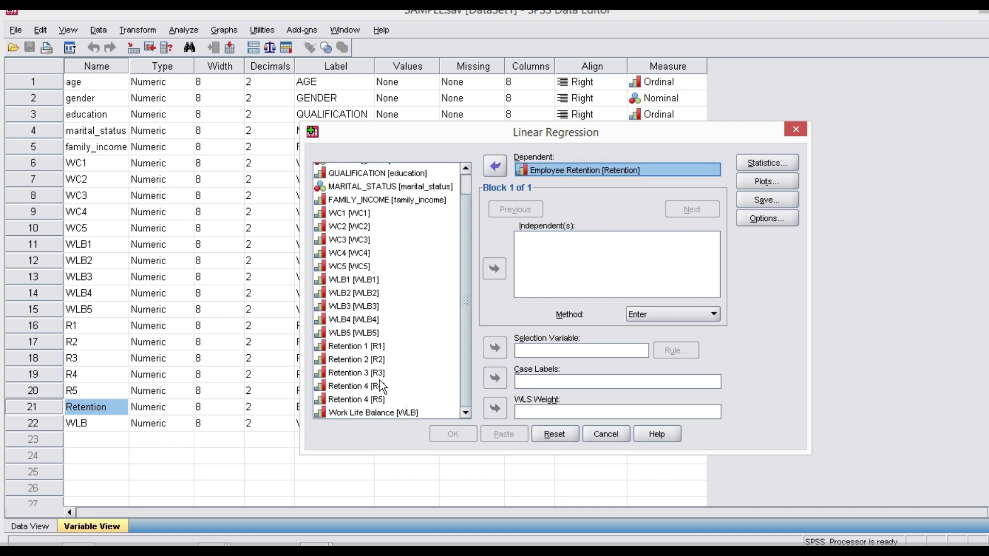
click(337, 413)
click(494, 268)
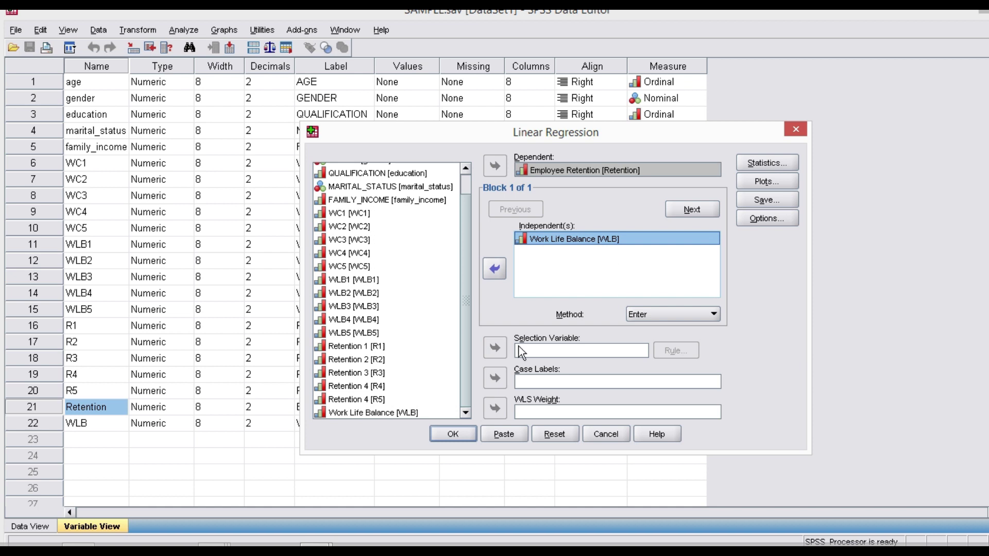
- Run the regression and review the output: R Square .443, F 130.691, coefficient .636
click(453, 434)
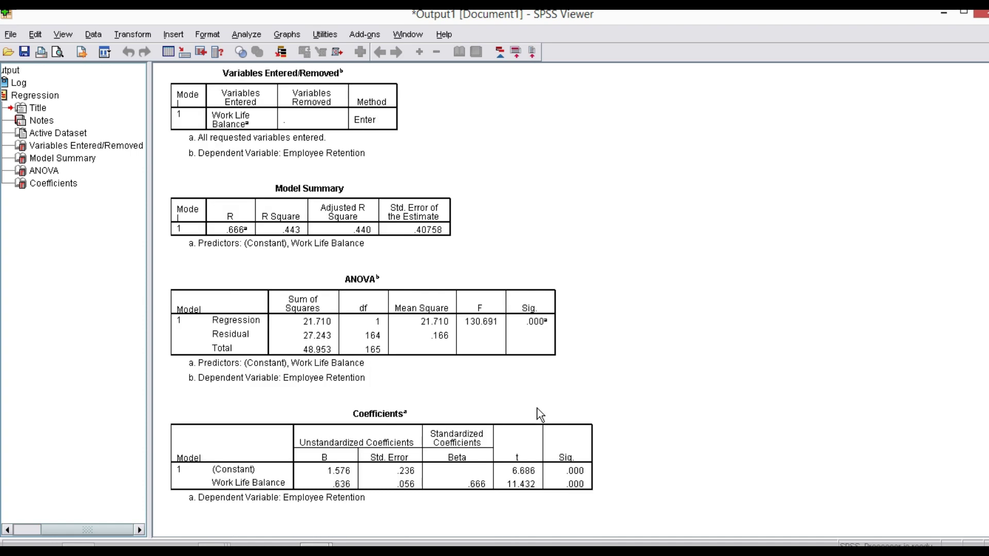
scroll(539, 414, up, 4)
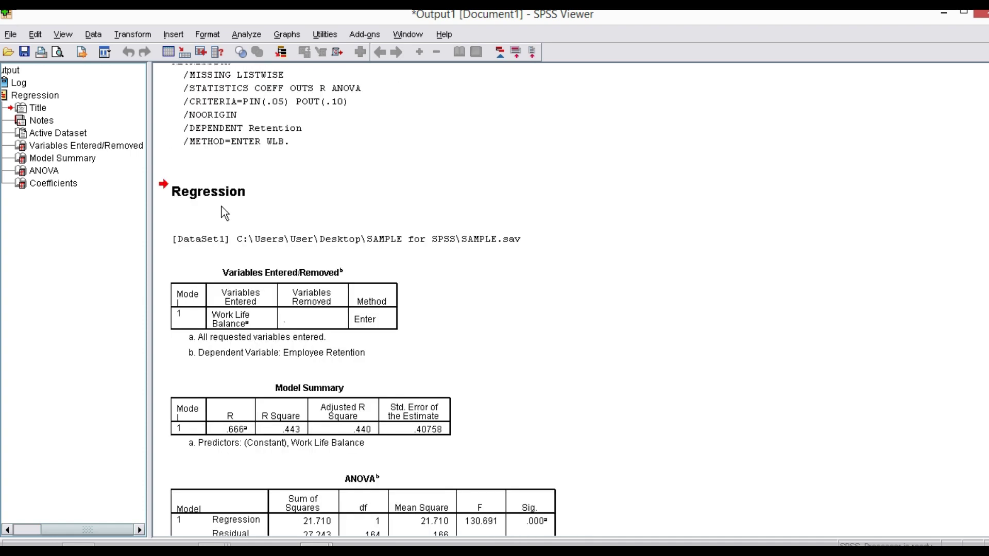
scroll(414, 338, down, 4)
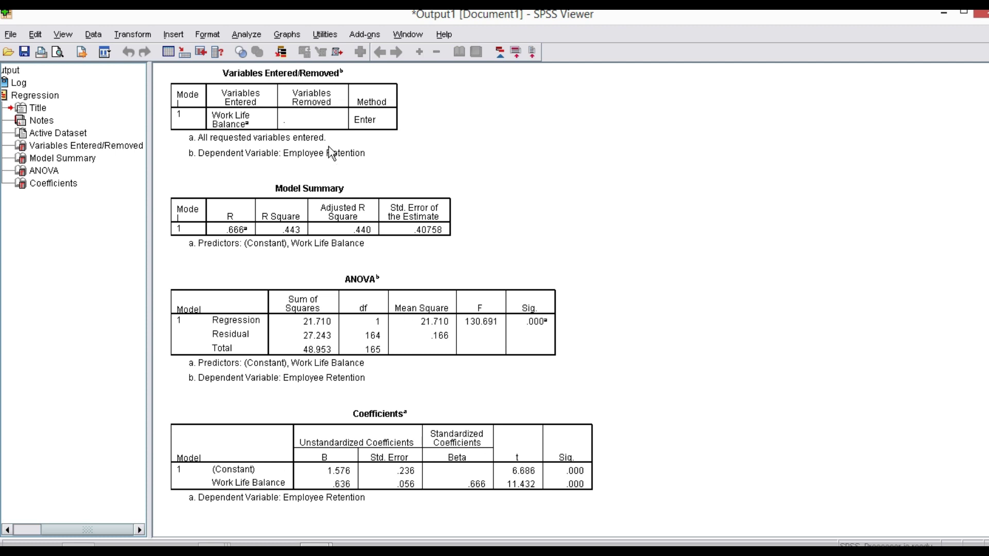
scroll(330, 154, up, 1)
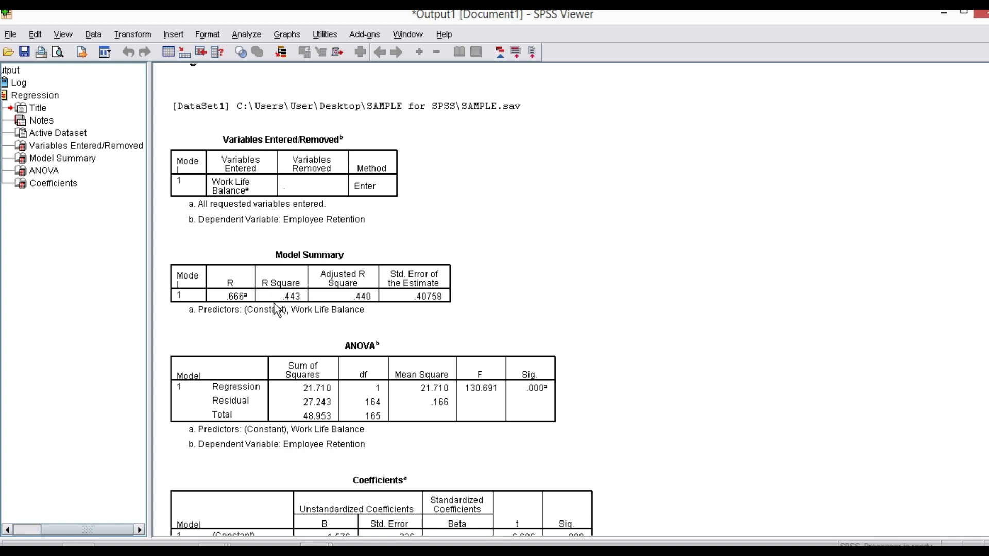
scroll(281, 338, down, 3)
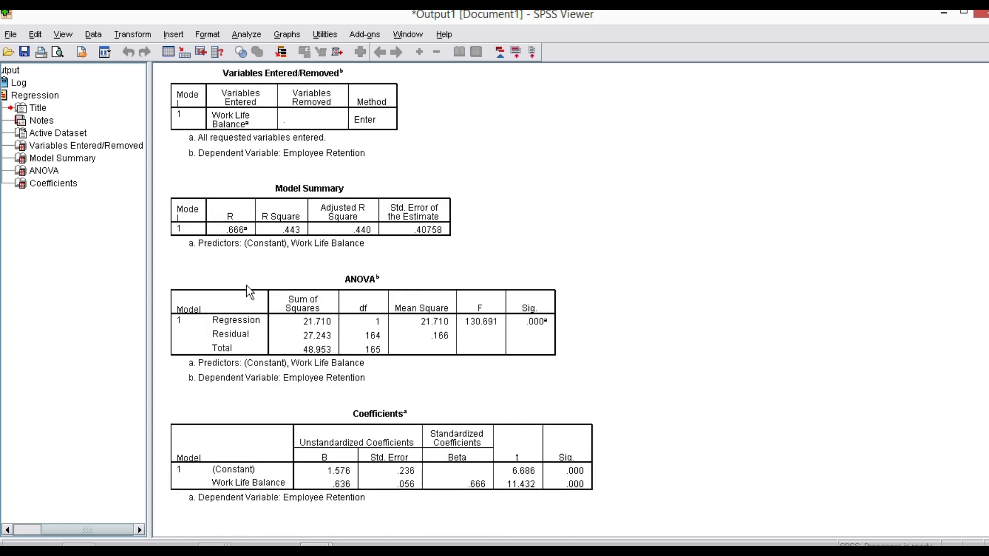